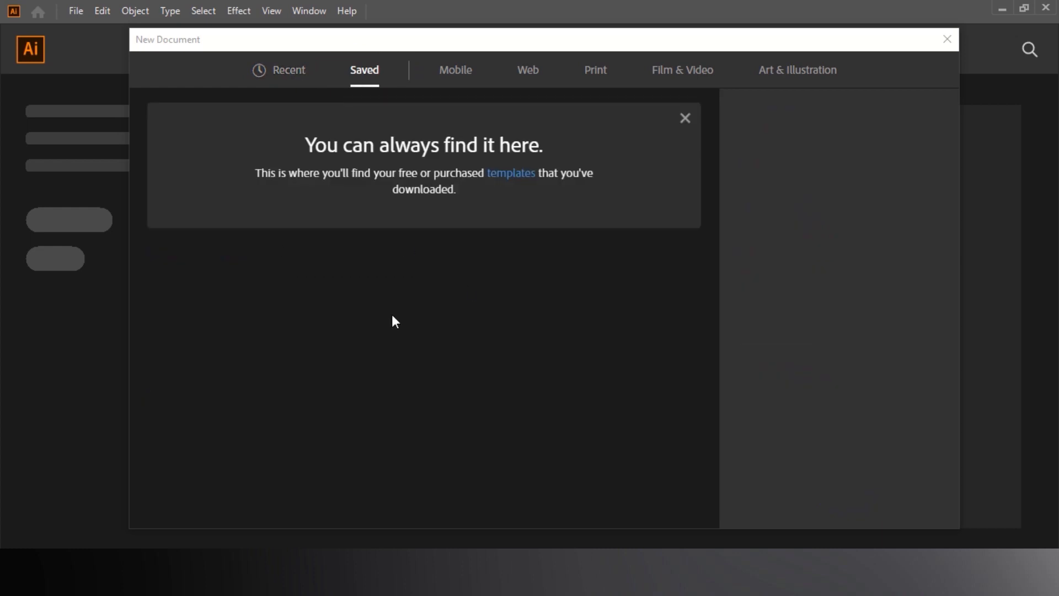
Step: Browse the Mobile, Web, Print and Film & Video presets, and choose the A4 preset from Art & Illustration
{"action": "left_click", "coordinate": [460, 74]}
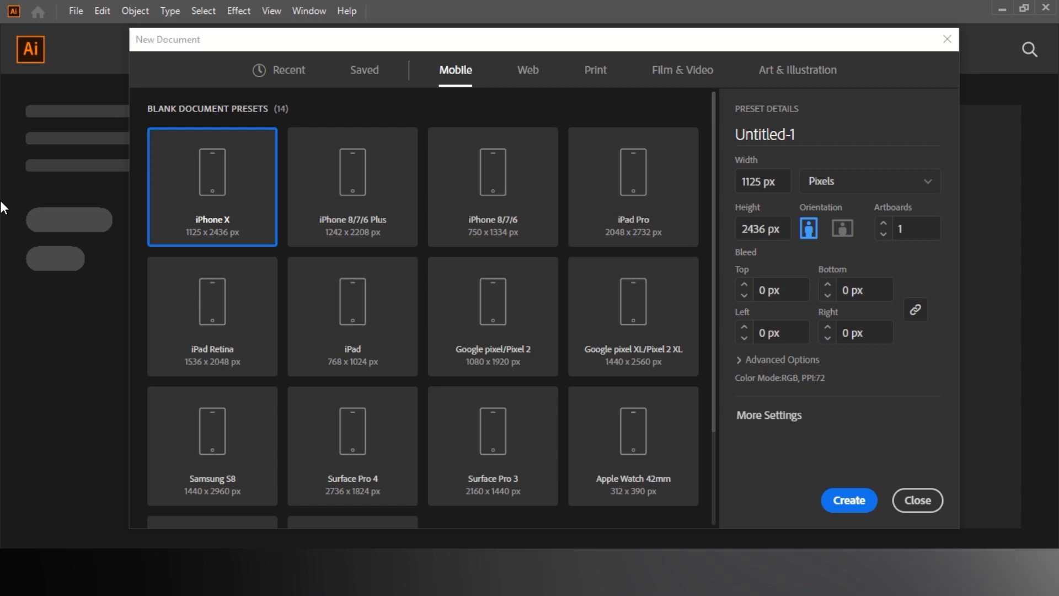
{"action": "left_click", "coordinate": [531, 69]}
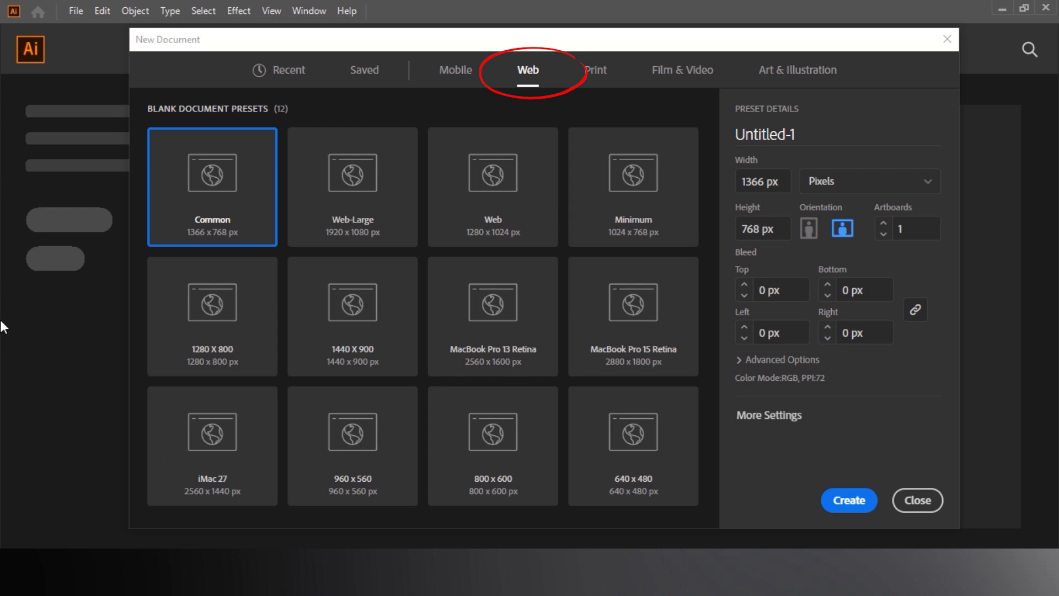
{"action": "left_click", "coordinate": [598, 71]}
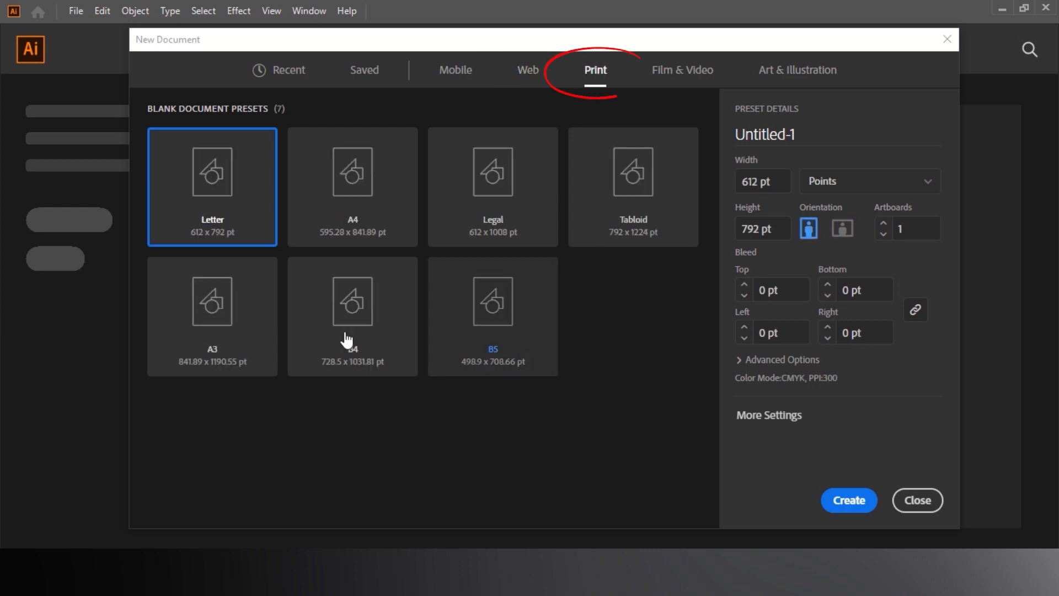
{"action": "left_click", "coordinate": [682, 69]}
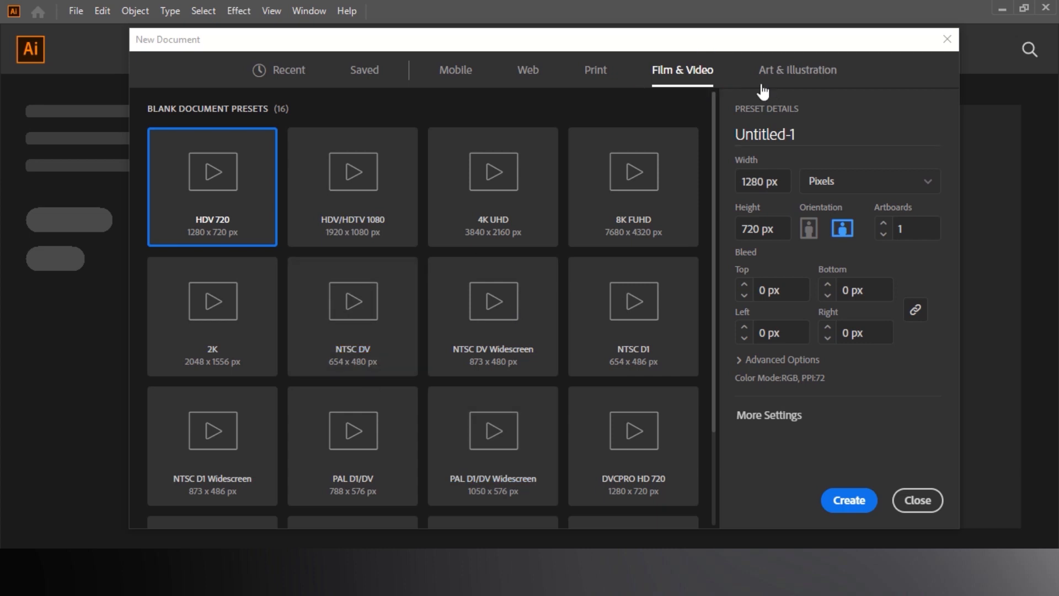
{"action": "left_click", "coordinate": [768, 69]}
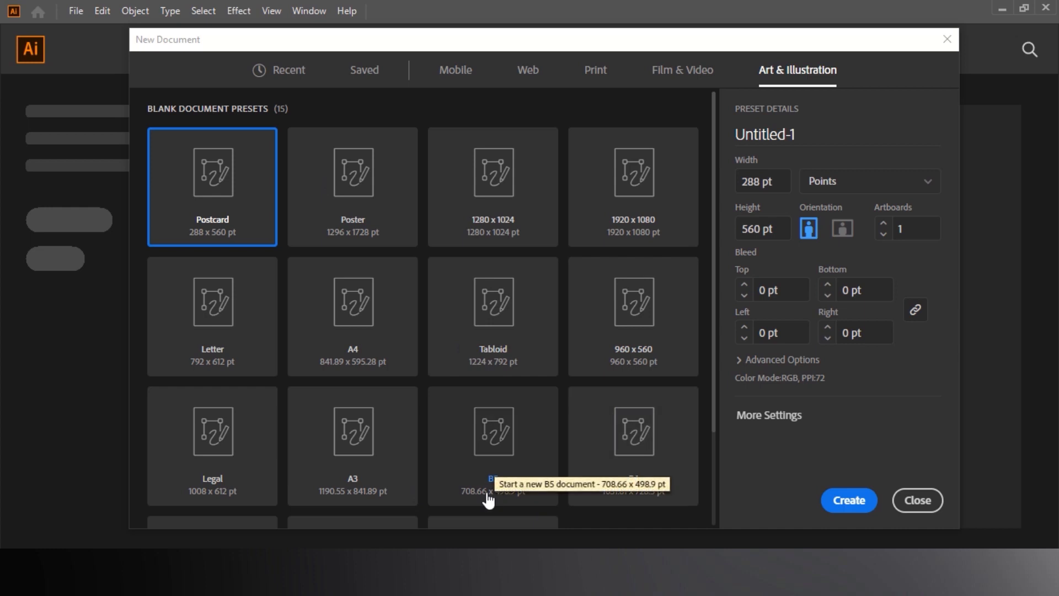
{"action": "left_click", "coordinate": [355, 335]}
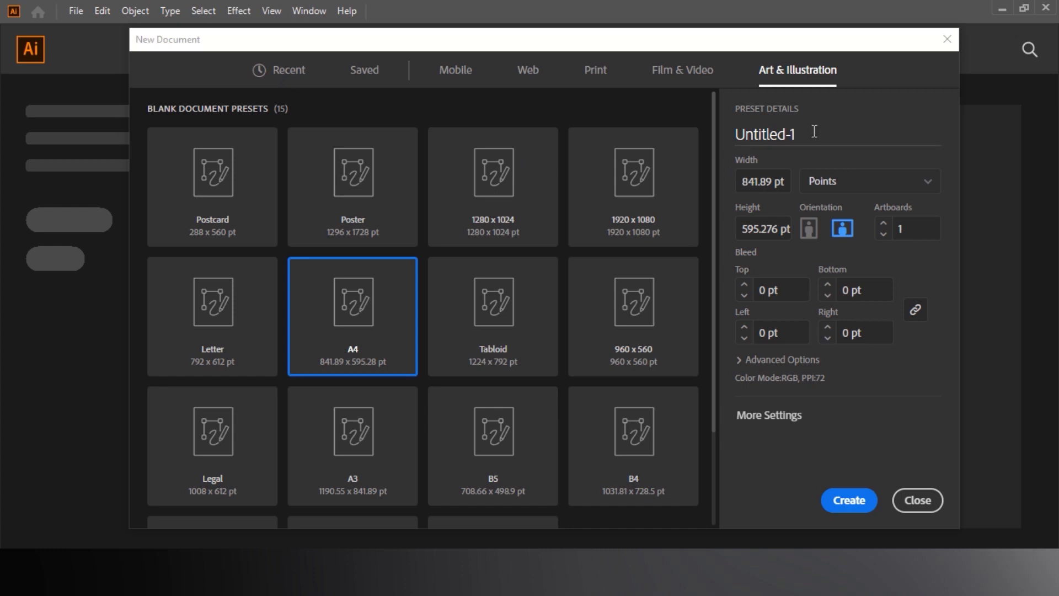
Step: Name the new document Project 1
{"action": "left_click_drag", "start_coordinate": [814, 131], "coordinate": [727, 136]}
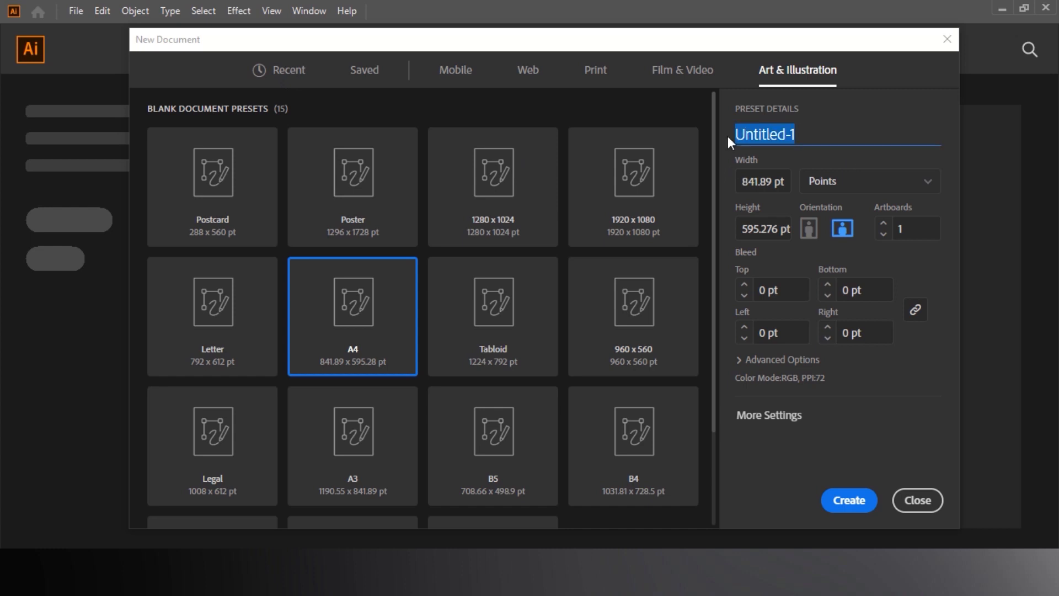
{"action": "type", "text": "P"}
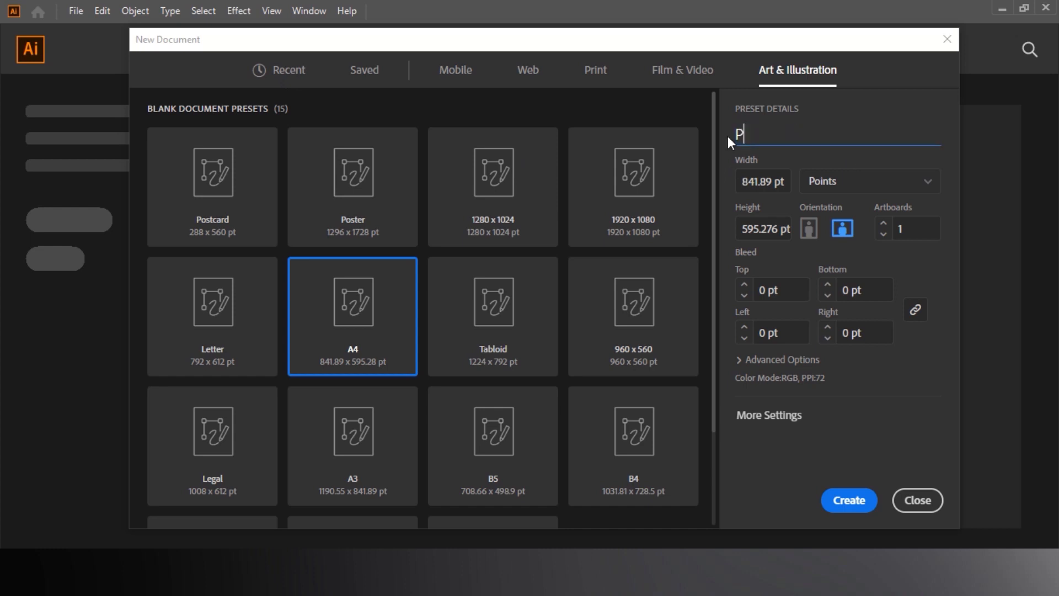
{"action": "type", "text": "roject 1"}
Step: Set the document units to pixels, trying portrait orientation before choosing landscape
{"action": "left_click", "coordinate": [925, 186]}
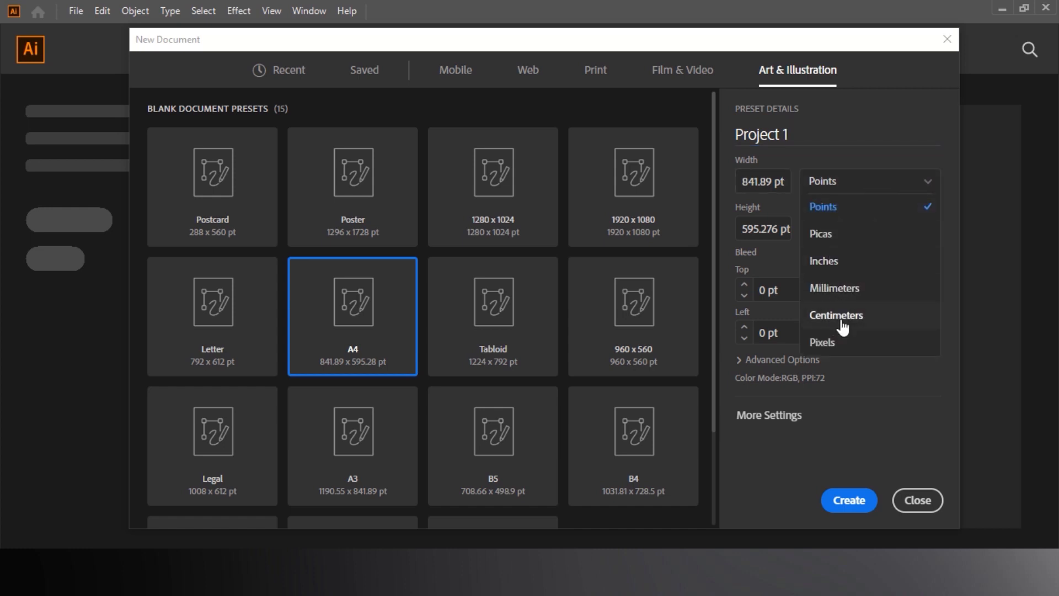
{"action": "left_click", "coordinate": [824, 342]}
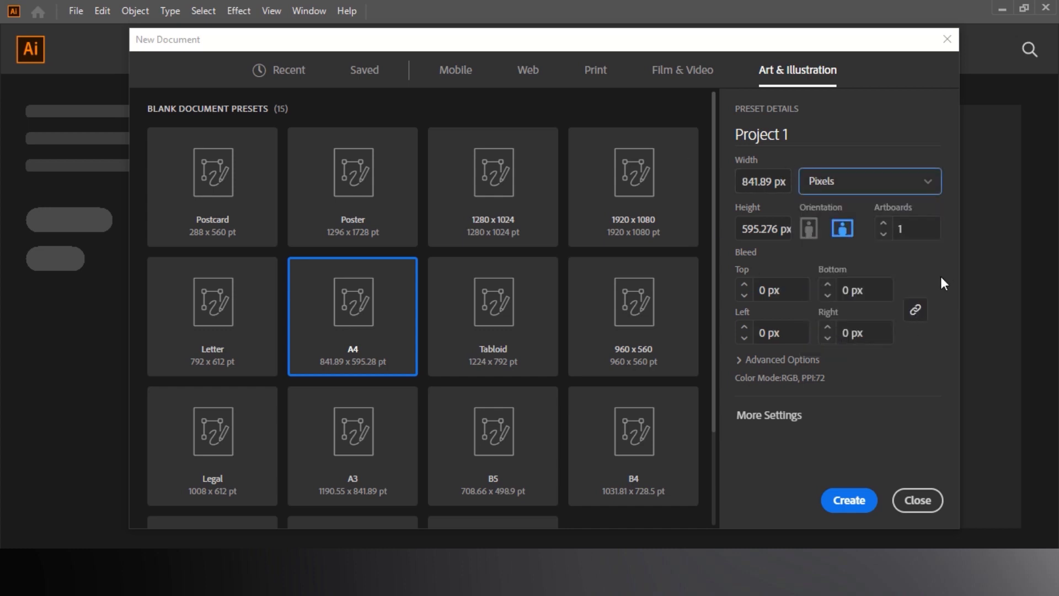
{"action": "left_click", "coordinate": [809, 228]}
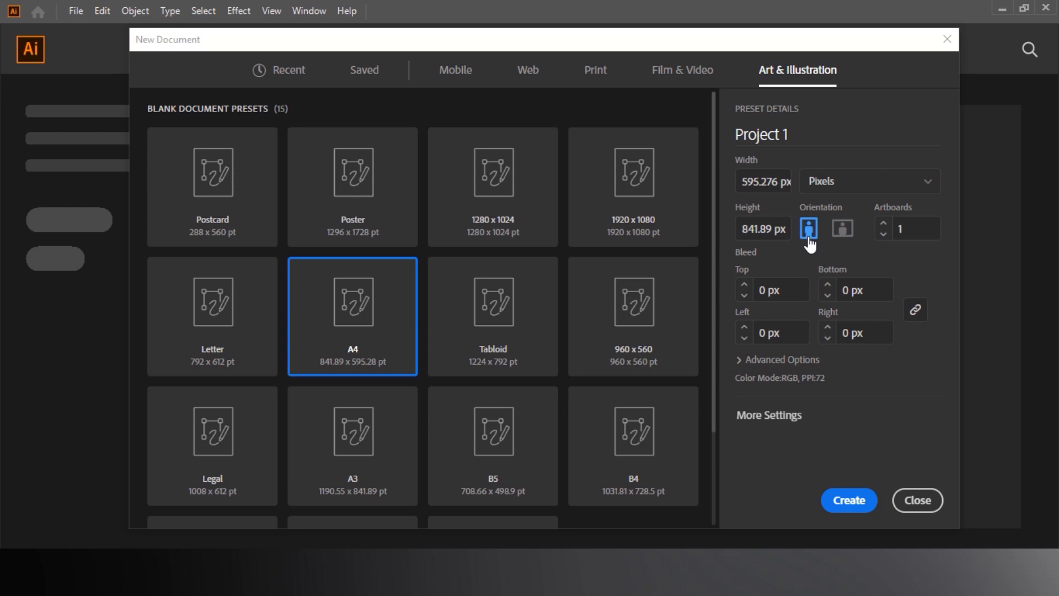
{"action": "left_click", "coordinate": [848, 236]}
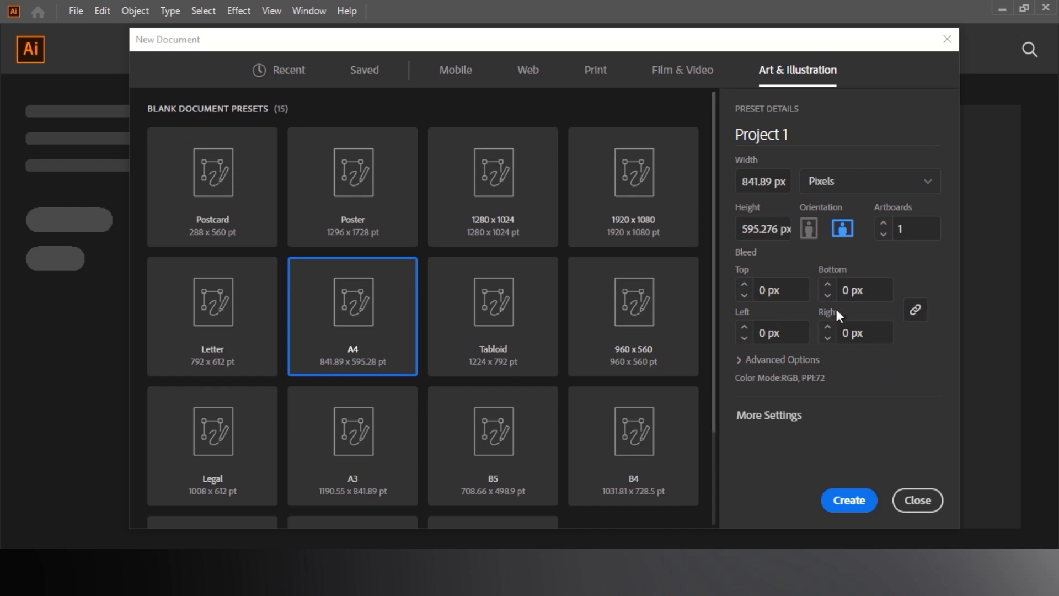
Step: Show the advanced document options and choose RGB Color as the color mode
{"action": "left_click", "coordinate": [740, 362]}
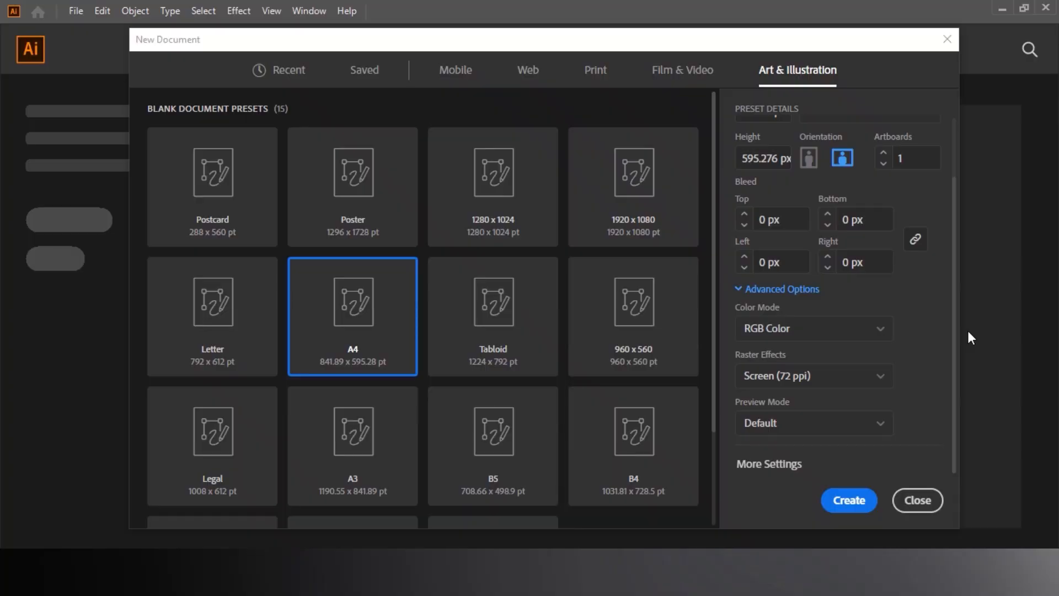
{"action": "left_click", "coordinate": [881, 336]}
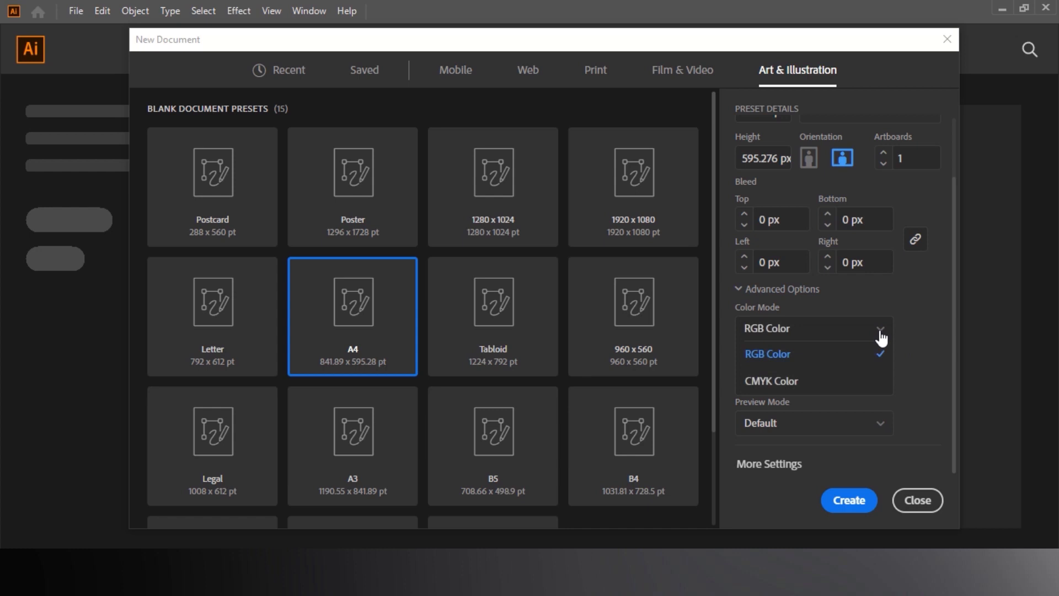
{"action": "left_click", "coordinate": [814, 358]}
{"action": "left_click", "coordinate": [888, 339]}
{"action": "left_click", "coordinate": [780, 356]}
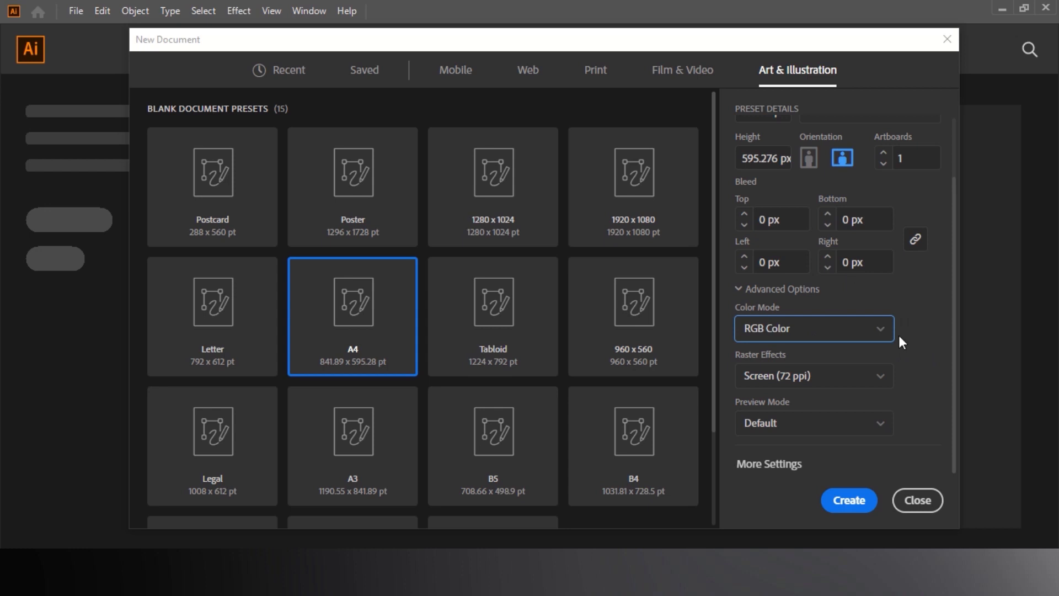
Step: Set the raster effects to High (300 ppi) and keep the preview mode at Default
{"action": "left_click", "coordinate": [880, 381]}
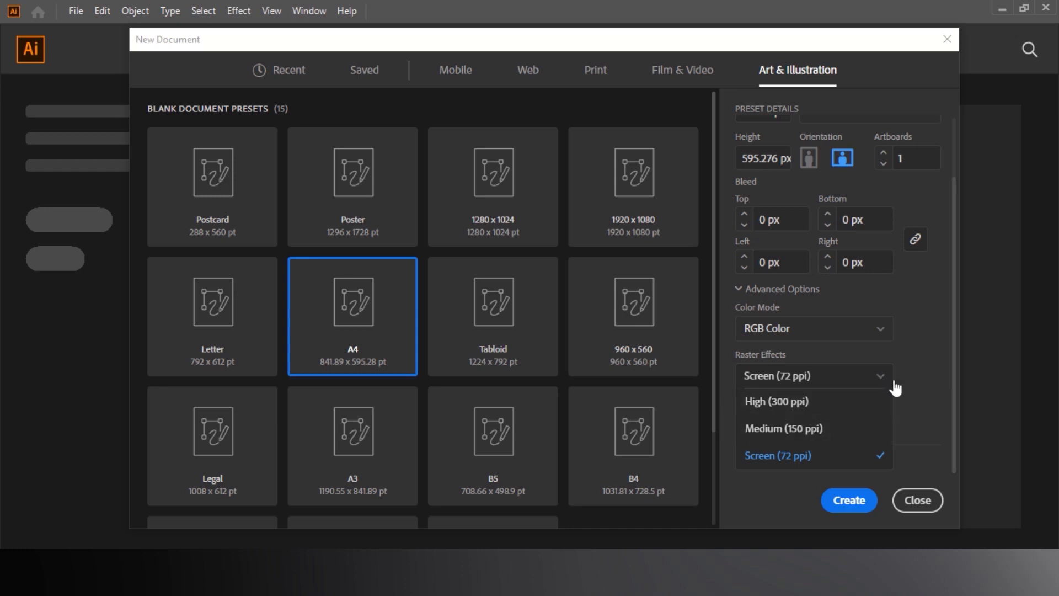
{"action": "left_click", "coordinate": [758, 402]}
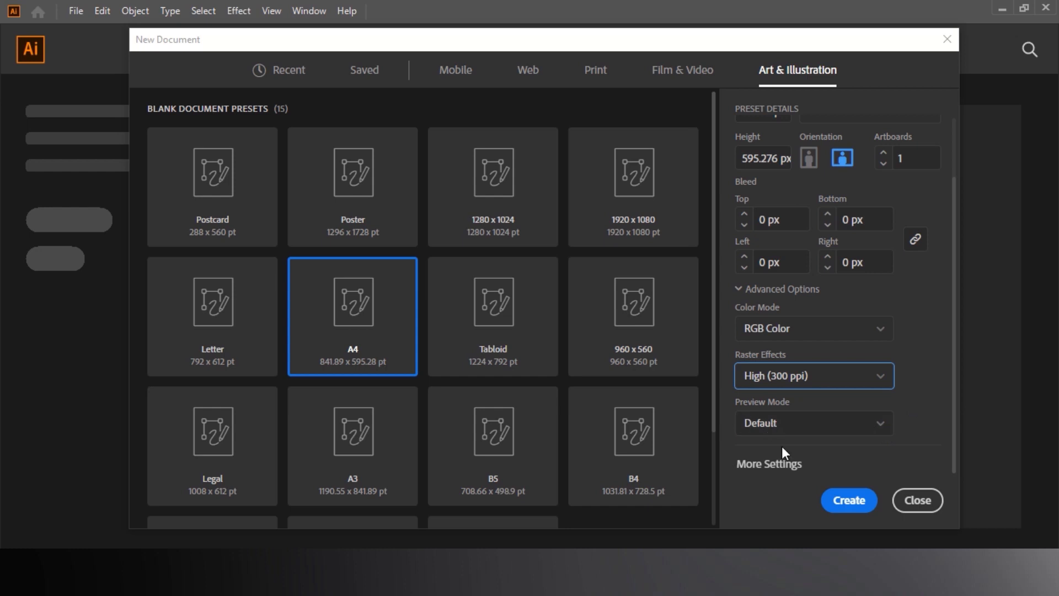
{"action": "left_click", "coordinate": [857, 423]}
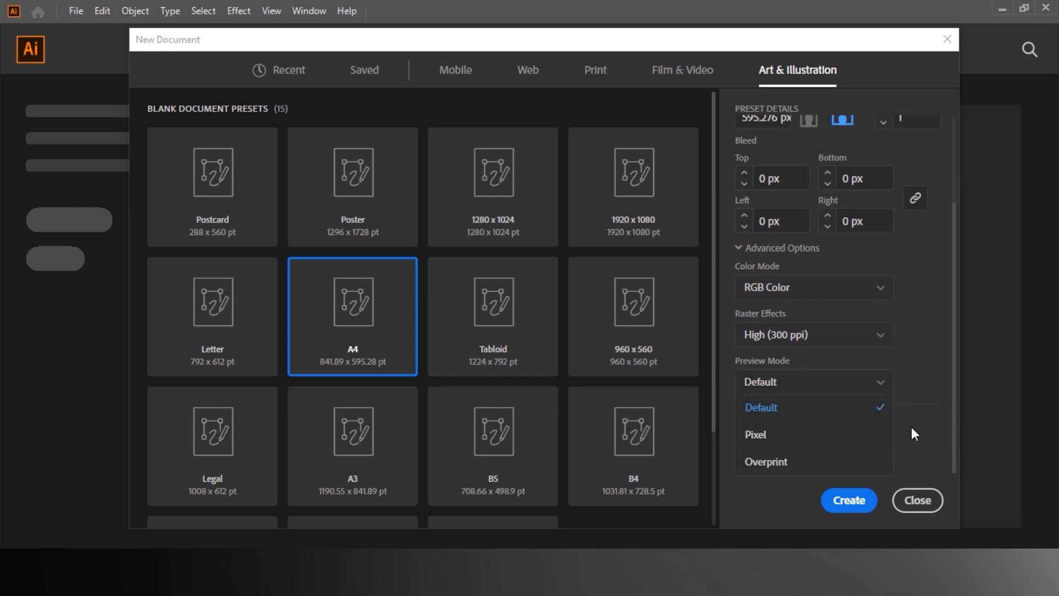
{"action": "left_click", "coordinate": [880, 393]}
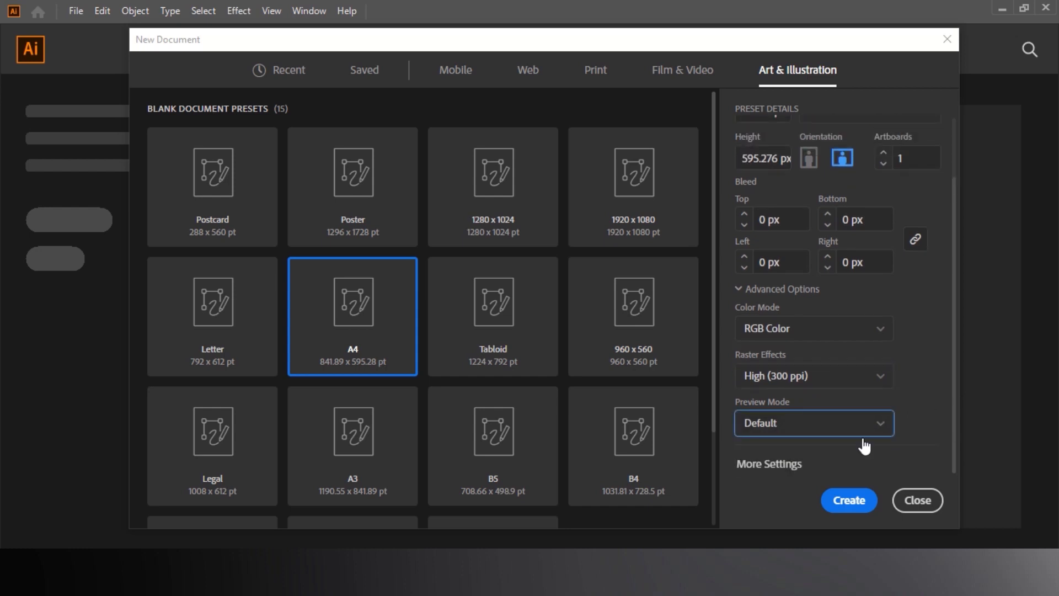
Step: Look over the additional document settings without changing them, and create the Project 1 document
{"action": "left_click", "coordinate": [780, 476]}
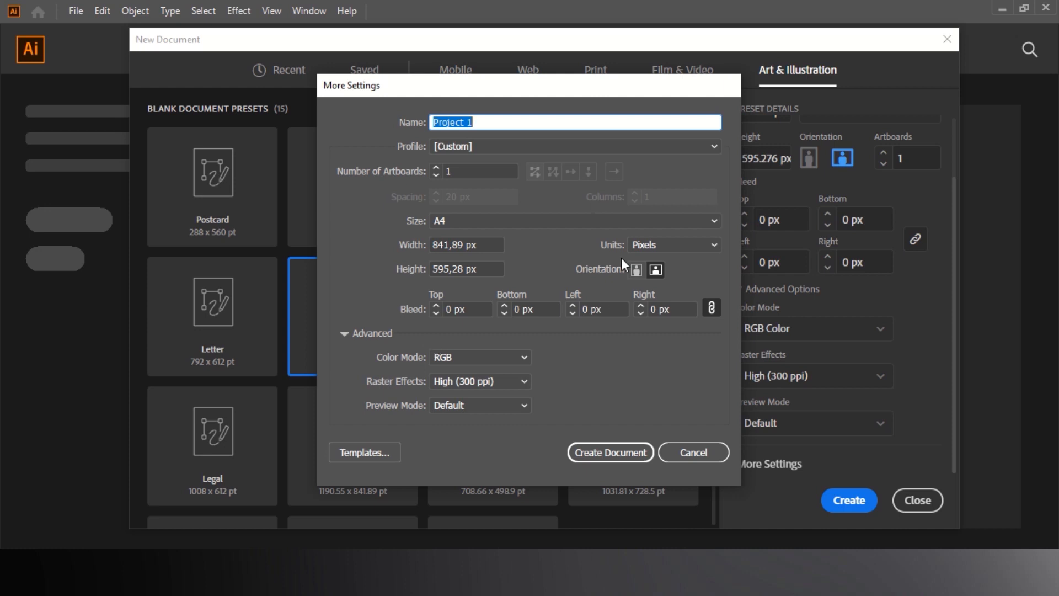
{"action": "left_click", "coordinate": [709, 457]}
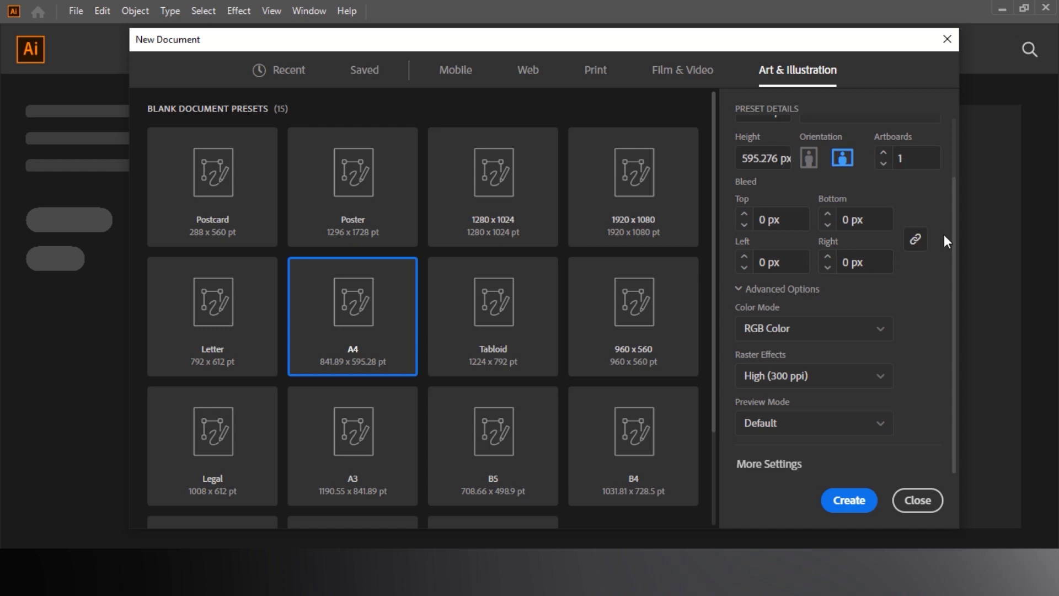
{"action": "left_click_drag", "start_coordinate": [953, 236], "coordinate": [952, 179]}
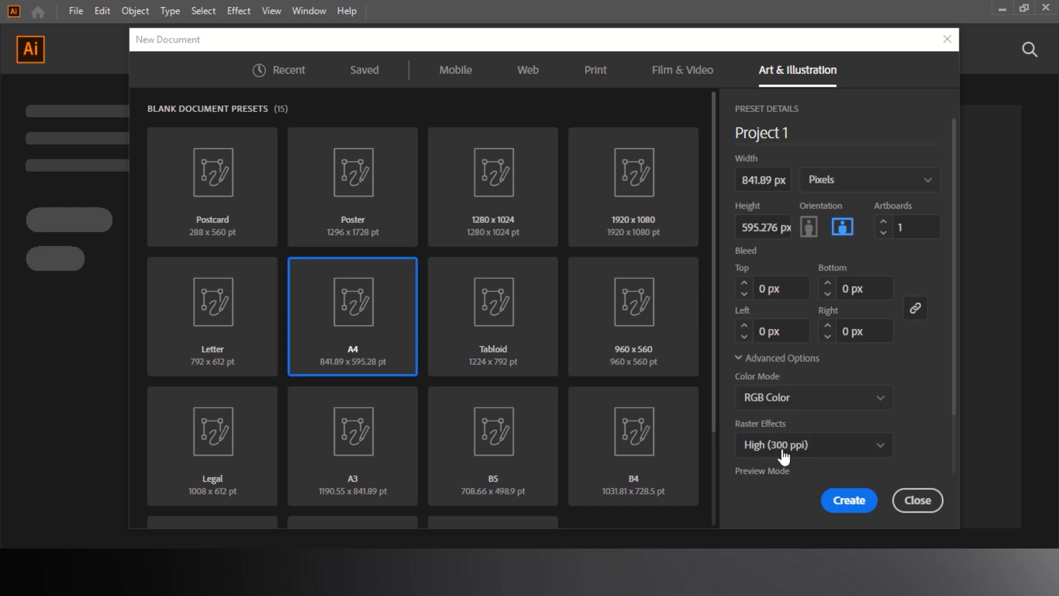
{"action": "left_click", "coordinate": [847, 502]}
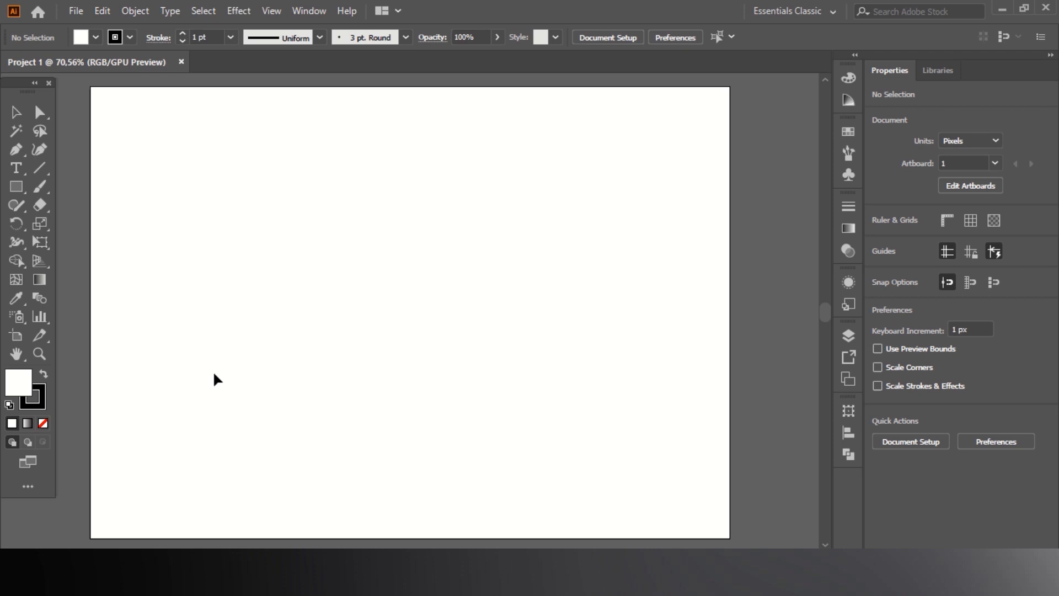
Step: Create a second document from the recent A4 preset in portrait orientation with one artboard
{"action": "left_click", "coordinate": [76, 13]}
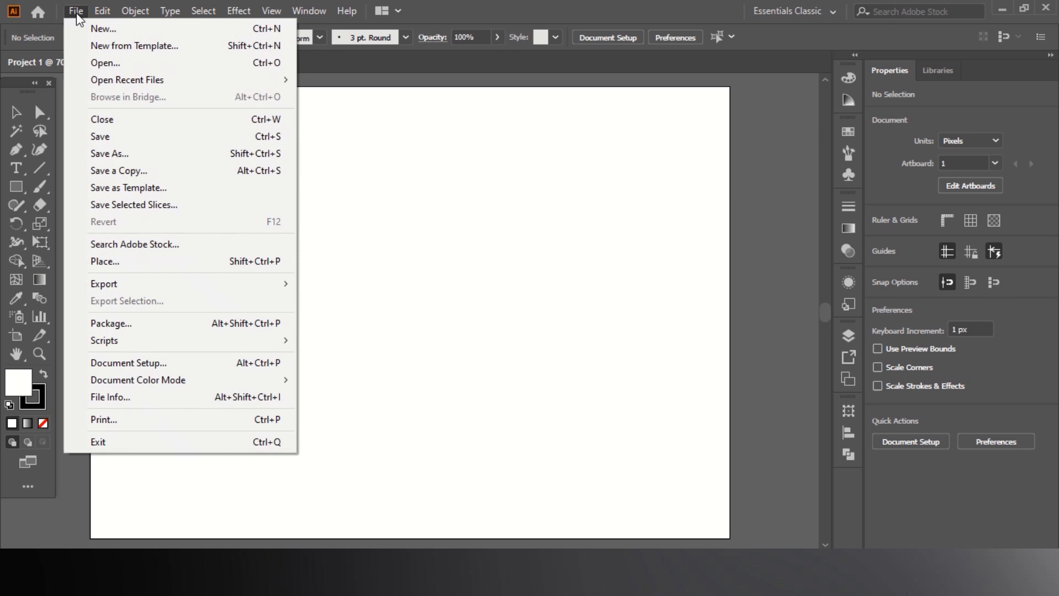
{"action": "left_click", "coordinate": [85, 28]}
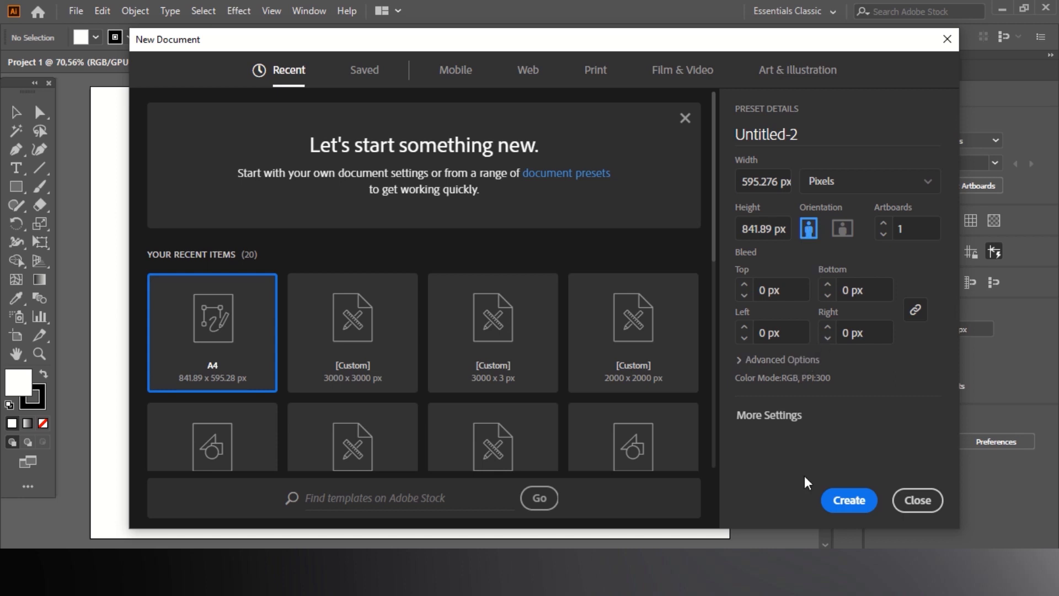
{"action": "left_click", "coordinate": [842, 503]}
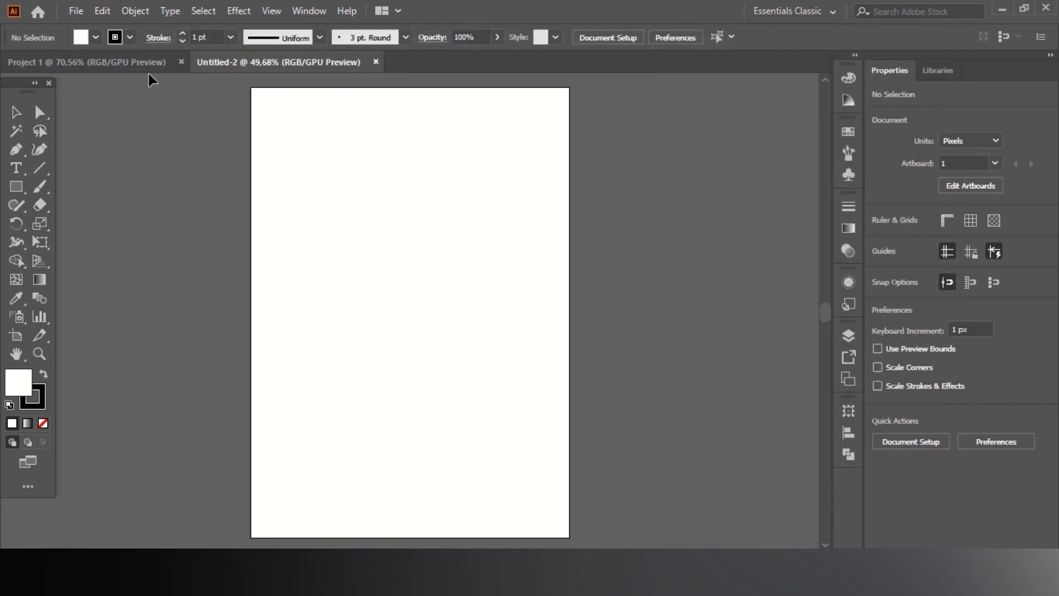
Step: Switch back and forth between the Project 1 and Untitled-2 documents to compare them
{"action": "left_click", "coordinate": [148, 66]}
{"action": "left_click", "coordinate": [259, 65]}
{"action": "left_click", "coordinate": [150, 65]}
{"action": "left_click", "coordinate": [289, 65]}
Step: Create a third A4 portrait document with four artboards
{"action": "left_click", "coordinate": [74, 12]}
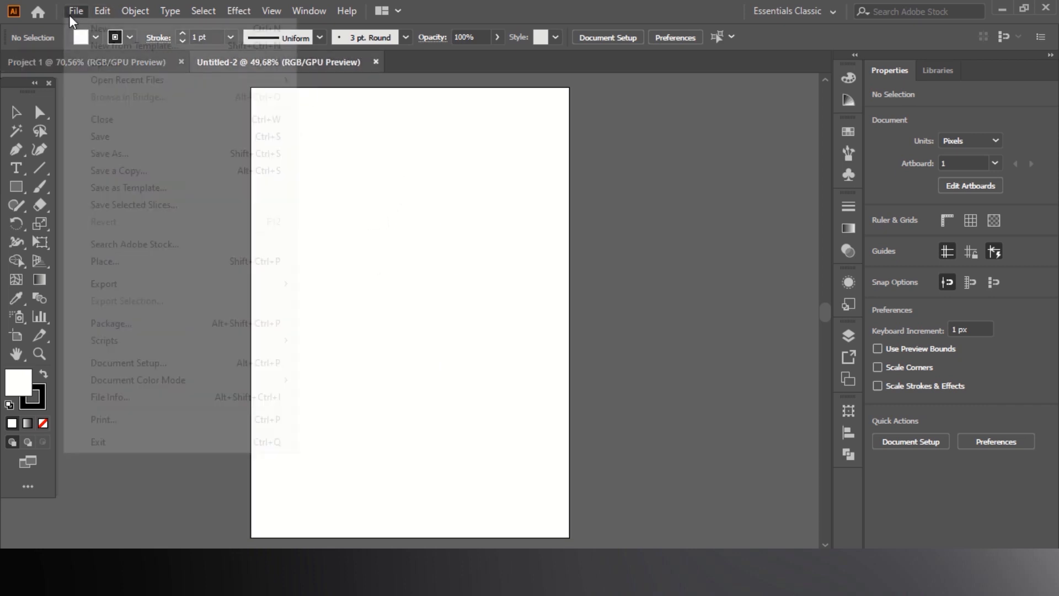
{"action": "left_click", "coordinate": [99, 28]}
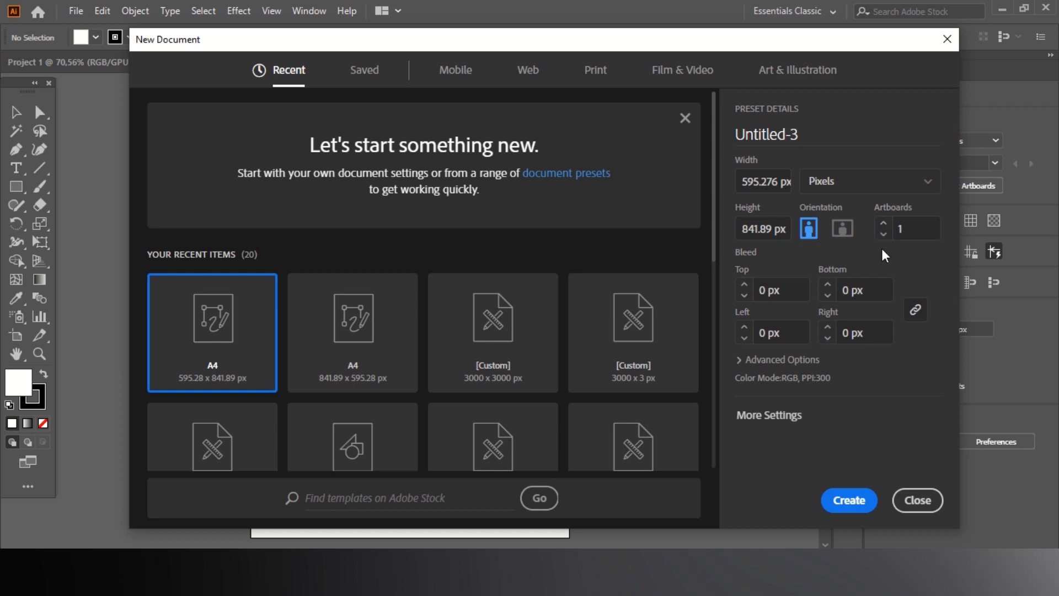
{"action": "left_click", "coordinate": [883, 226]}
{"action": "left_click", "coordinate": [884, 226]}
{"action": "left_click", "coordinate": [885, 242]}
{"action": "type", "text": "4"}
{"action": "left_click", "coordinate": [834, 499]}
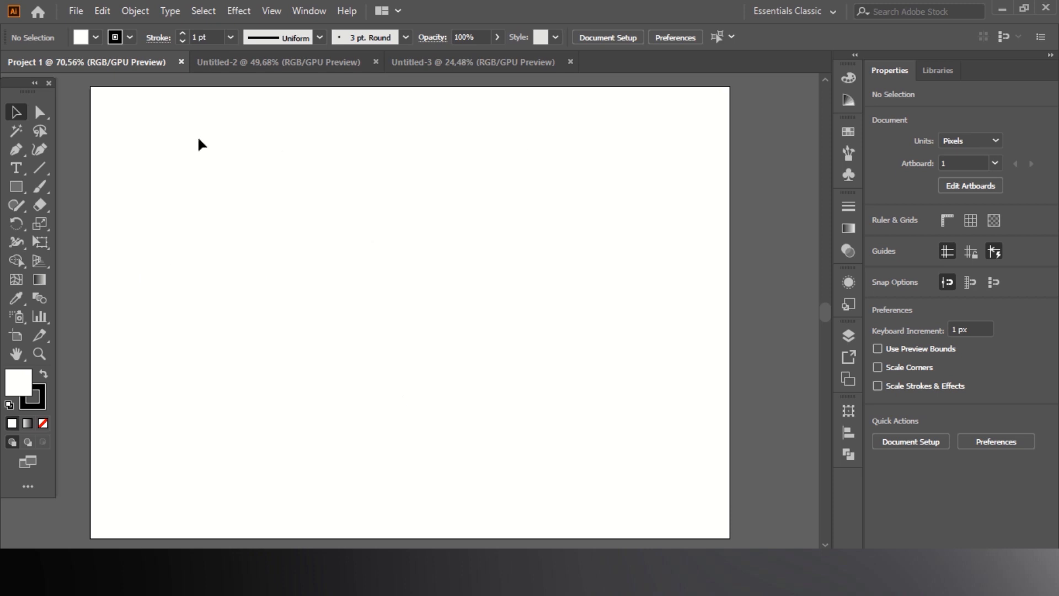
Step: View the Untitled-2 document, and examine the four artboards of Untitled-3 up close and as a whole
{"action": "left_click", "coordinate": [251, 69]}
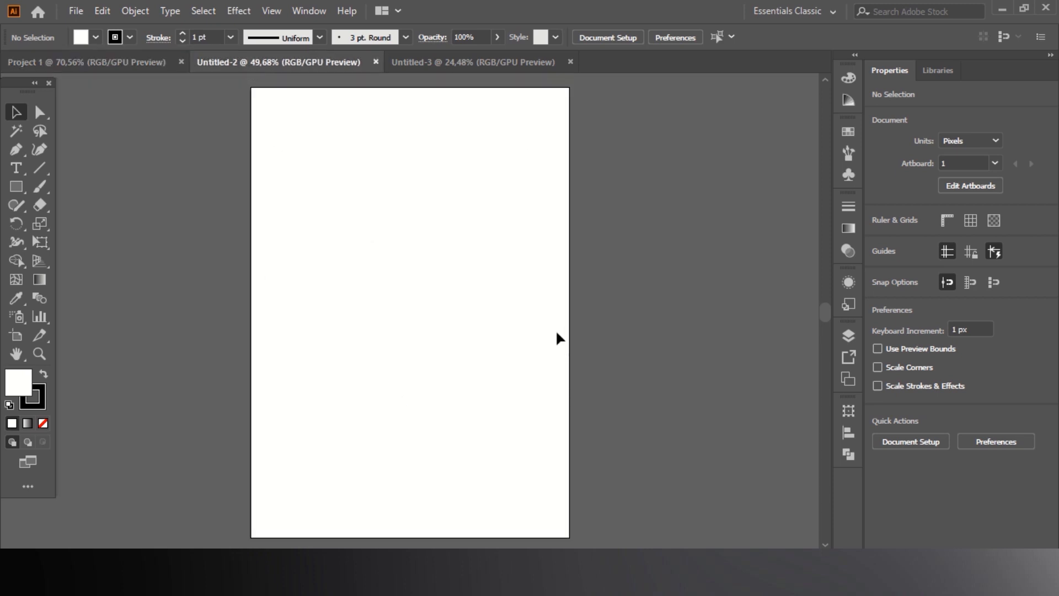
{"action": "left_click", "coordinate": [465, 63]}
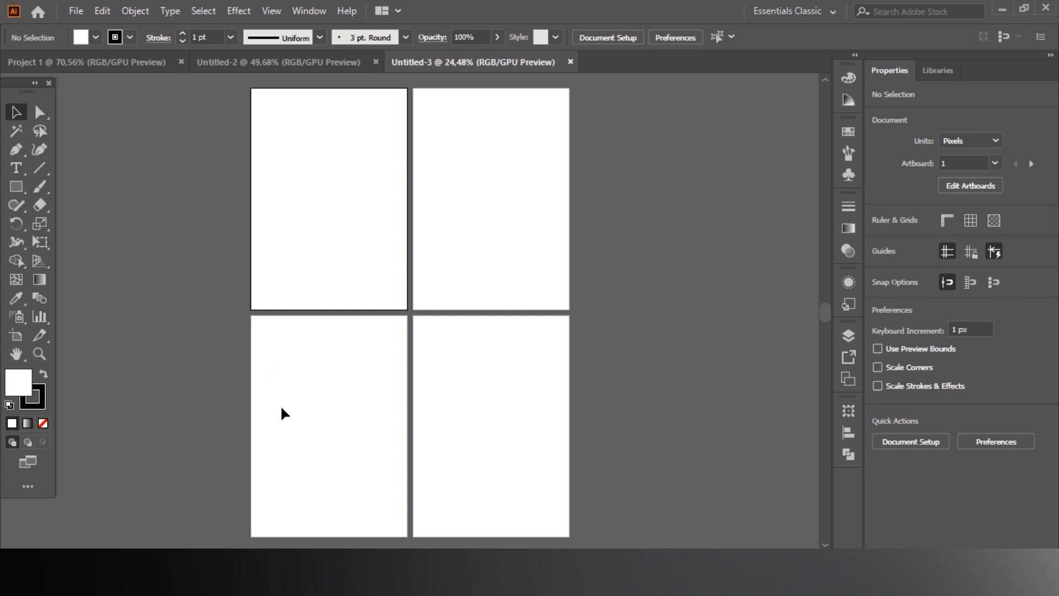
{"action": "scroll", "coordinate": [364, 275], "scroll_direction": "up", "scroll_amount": 4}
{"action": "left_click_drag", "start_coordinate": [364, 274], "coordinate": [417, 436]}
{"action": "left_click_drag", "start_coordinate": [475, 276], "coordinate": [525, 10]}
{"action": "left_click_drag", "start_coordinate": [367, 381], "coordinate": [90, 363]}
{"action": "left_click_drag", "start_coordinate": [92, 309], "coordinate": [309, 490]}
{"action": "left_click_drag", "start_coordinate": [419, 138], "coordinate": [503, 418]}
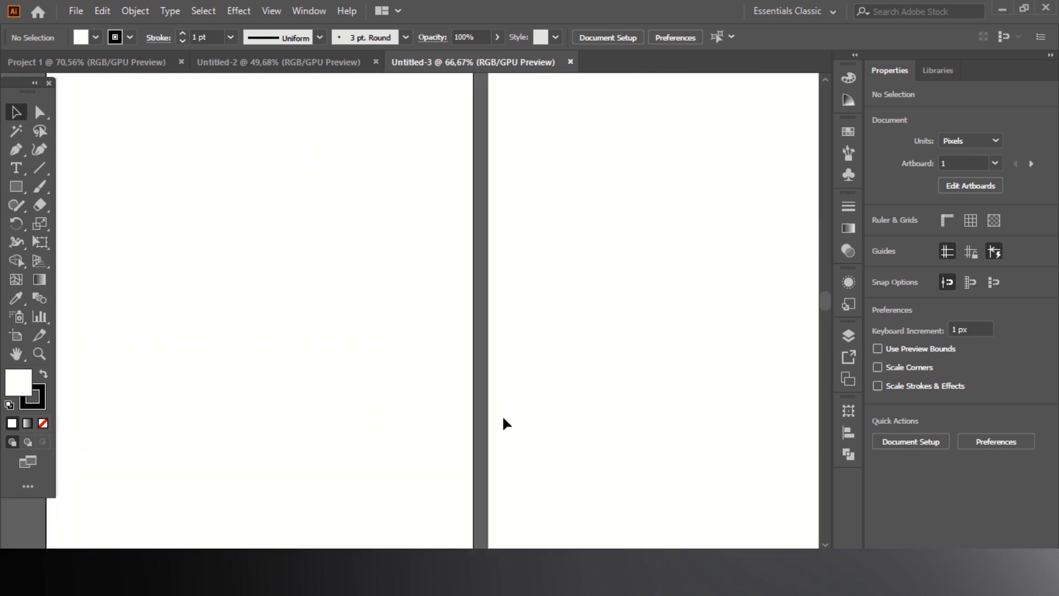
{"action": "key", "text": "ctrl+minus"}
{"action": "key", "text": "ctrl+minus"}
{"action": "key", "text": "ctrl+minus"}
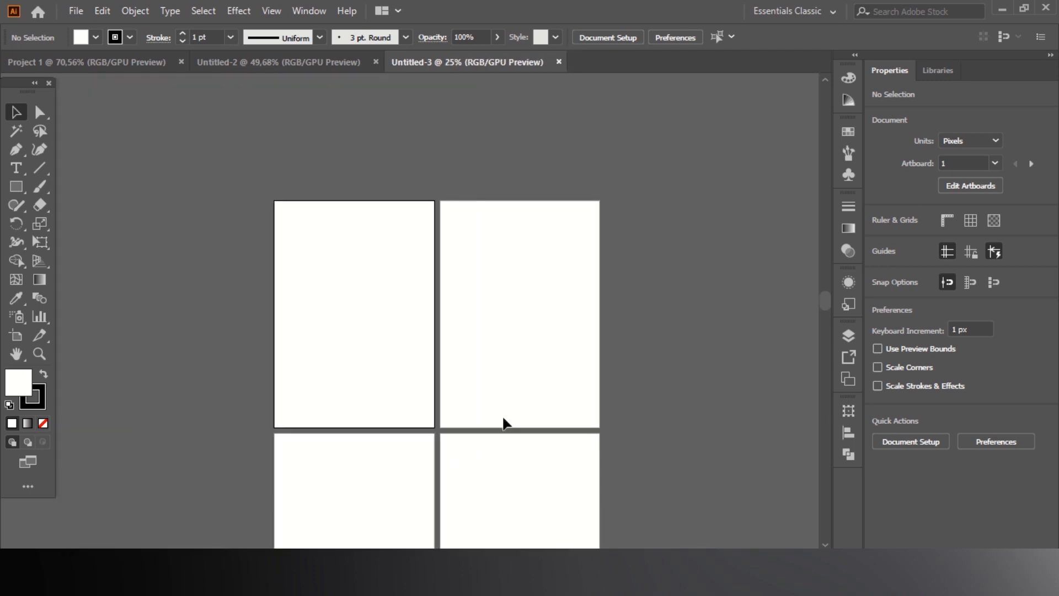
Step: Activate the Artboard tool and select each of the four artboards in turn, finishing on Artboard 1
{"action": "left_click_drag", "start_coordinate": [504, 416], "coordinate": [488, 299]}
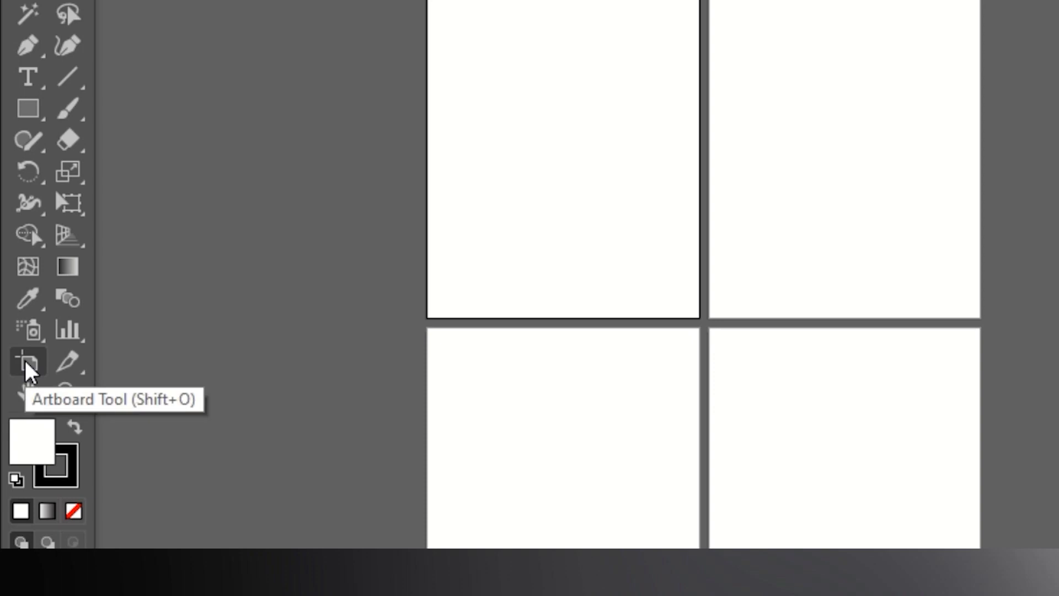
{"action": "double_click", "coordinate": [26, 364]}
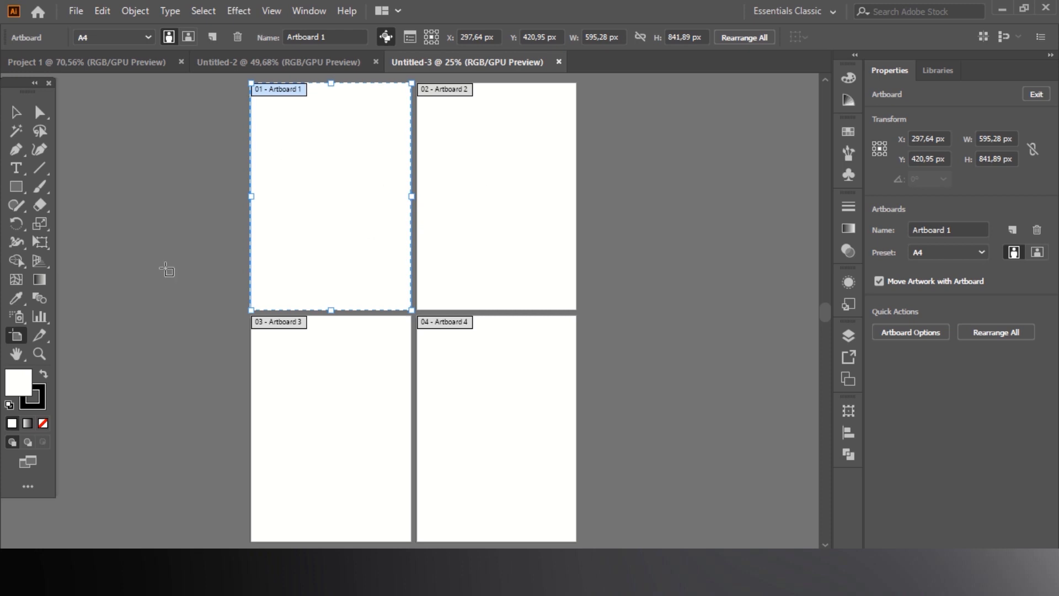
{"action": "left_click", "coordinate": [444, 175]}
{"action": "left_click", "coordinate": [341, 378]}
{"action": "left_click", "coordinate": [480, 392]}
{"action": "left_click", "coordinate": [377, 238]}
Step: In Artboard 1's options, review the size presets while keeping A4, and show the center mark and video safe areas
{"action": "double_click", "coordinate": [16, 336]}
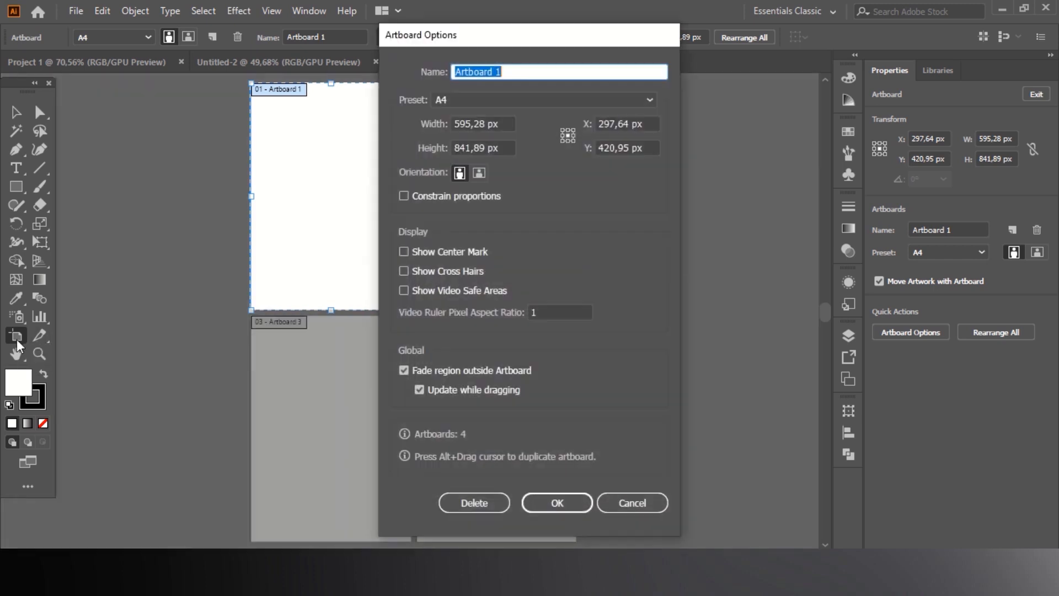
{"action": "left_click_drag", "start_coordinate": [507, 41], "coordinate": [552, 39]}
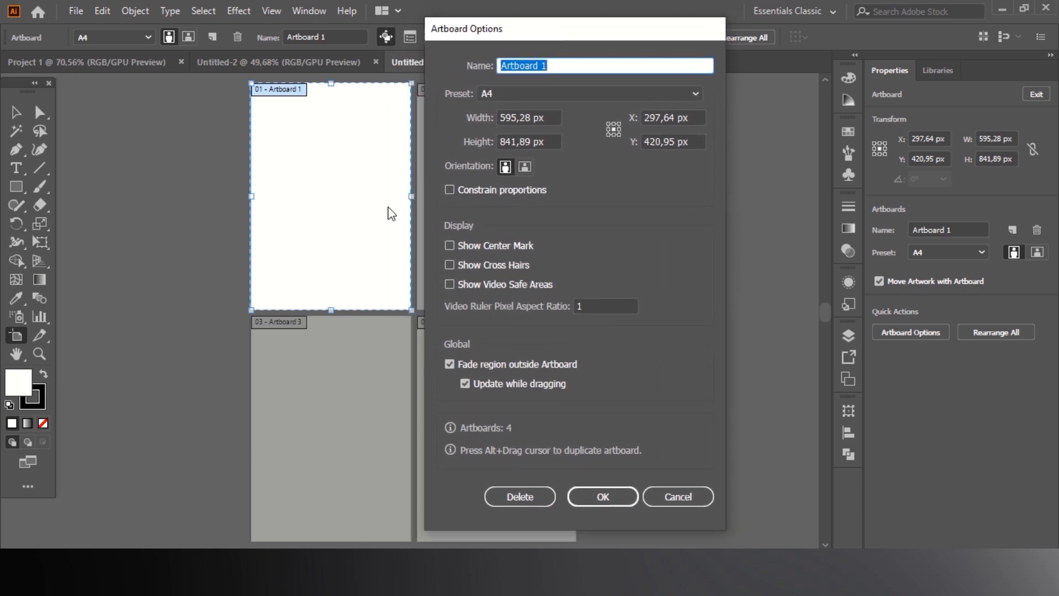
{"action": "left_click", "coordinate": [695, 94]}
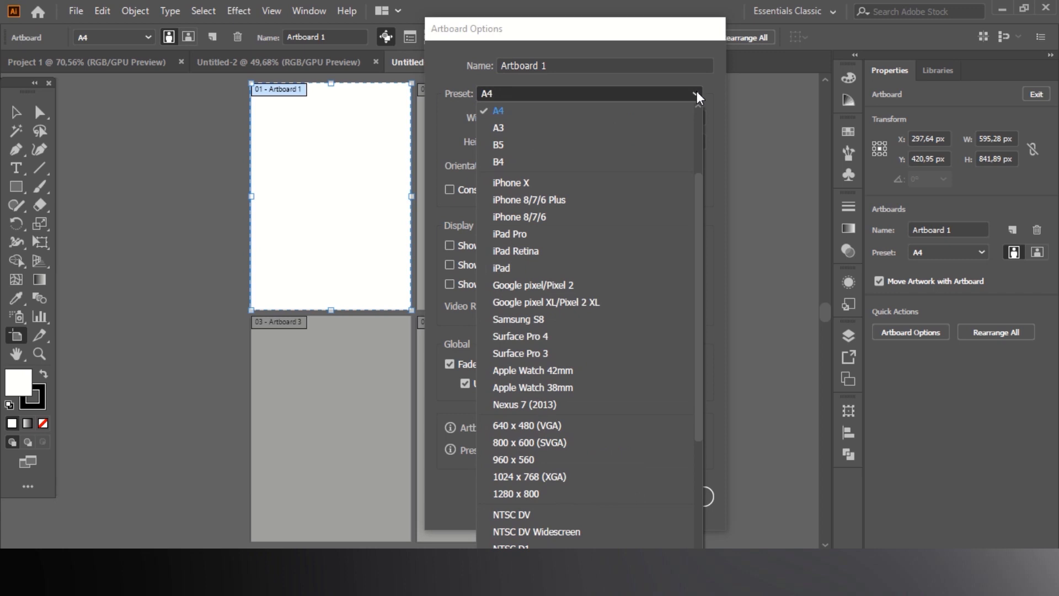
{"action": "left_click", "coordinate": [696, 94]}
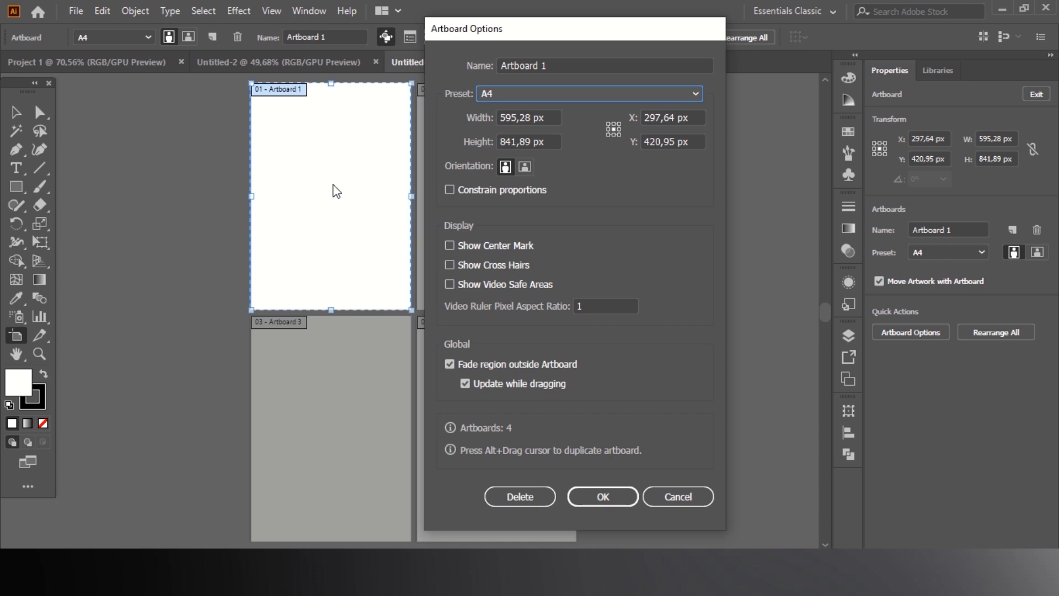
{"action": "left_click", "coordinate": [450, 245]}
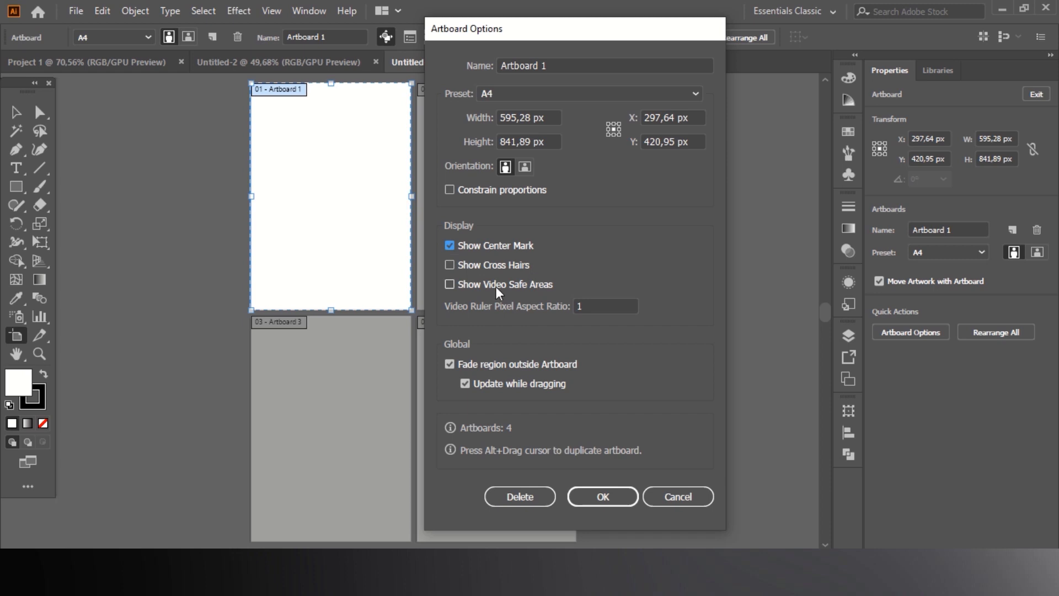
{"action": "left_click", "coordinate": [450, 285]}
{"action": "left_click", "coordinate": [603, 497]}
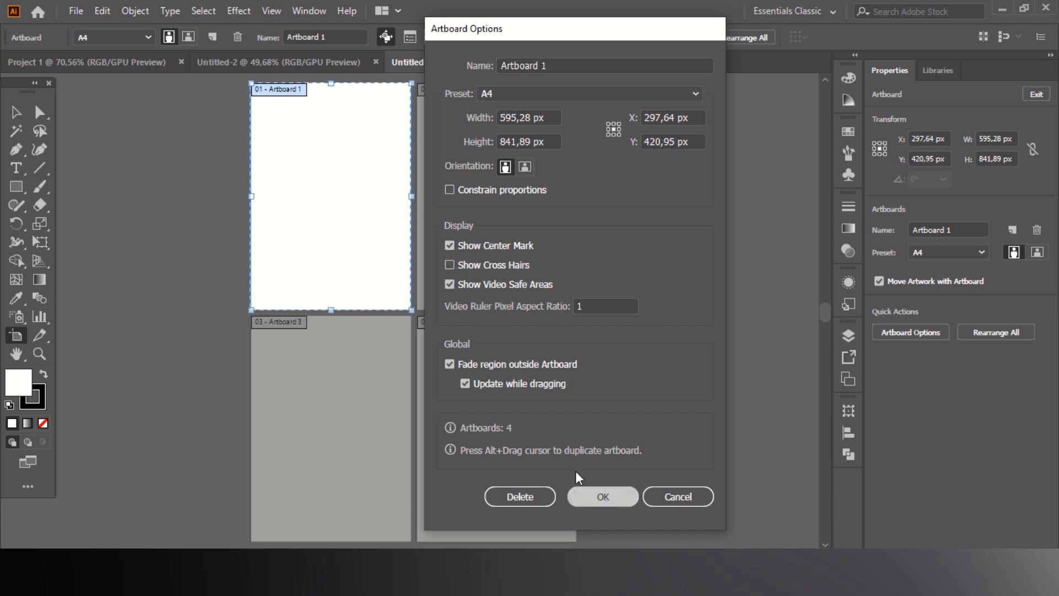
Step: Examine the center mark and video safe areas of Artboard 1 up close and alongside the other artboards
{"action": "key", "text": "z"}
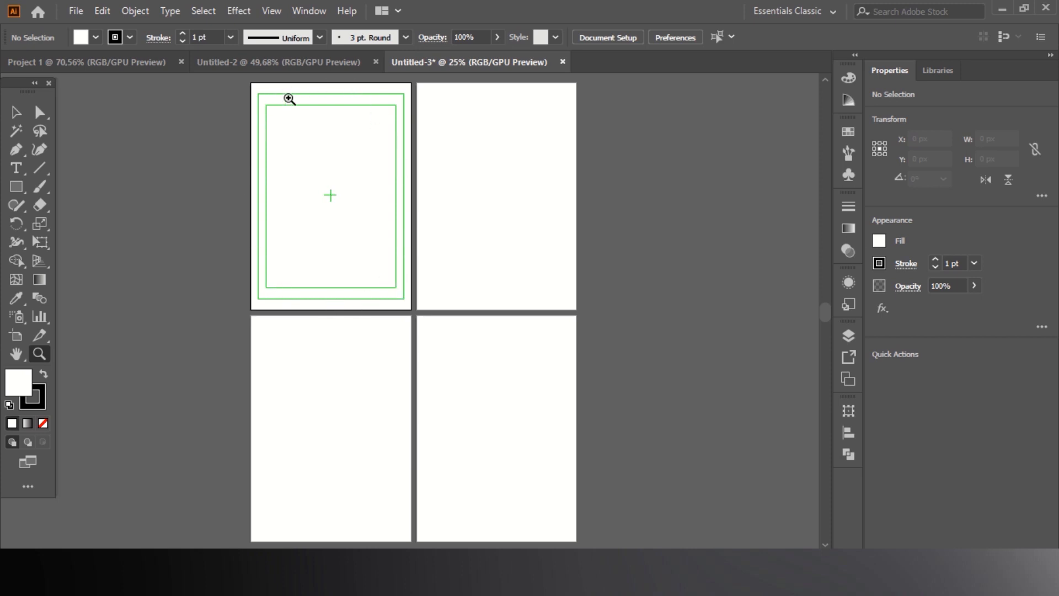
{"action": "left_click", "coordinate": [331, 197]}
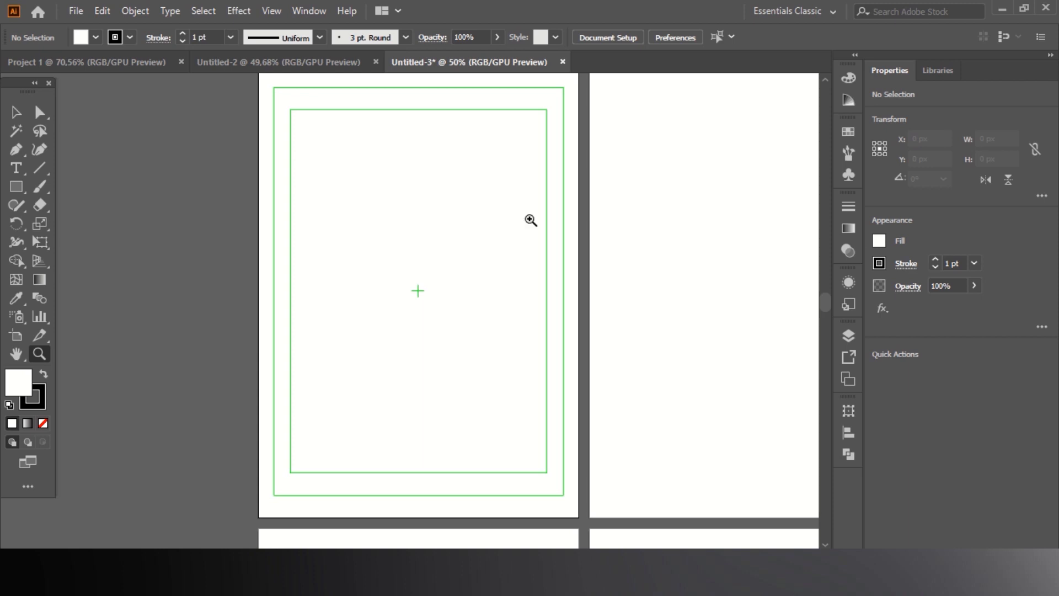
{"action": "key", "text": "ctrl+minus"}
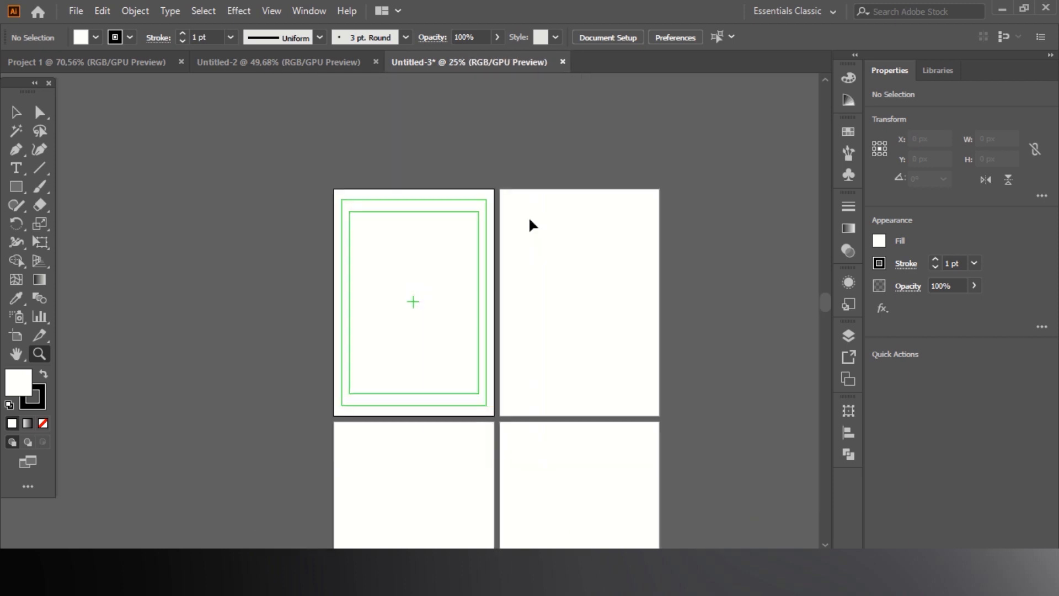
{"action": "left_click_drag", "start_coordinate": [548, 297], "coordinate": [475, 237]}
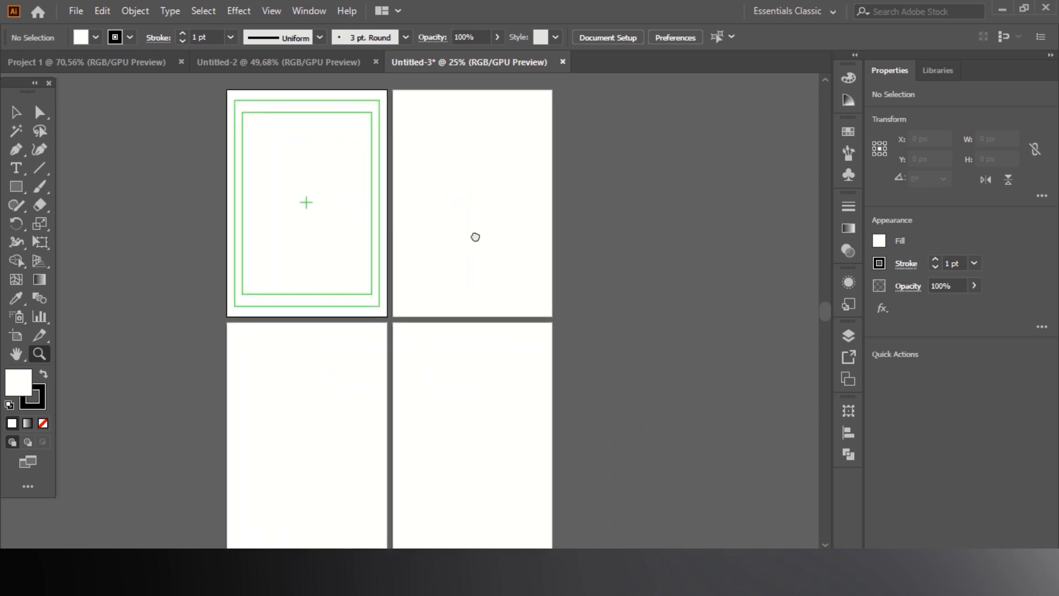